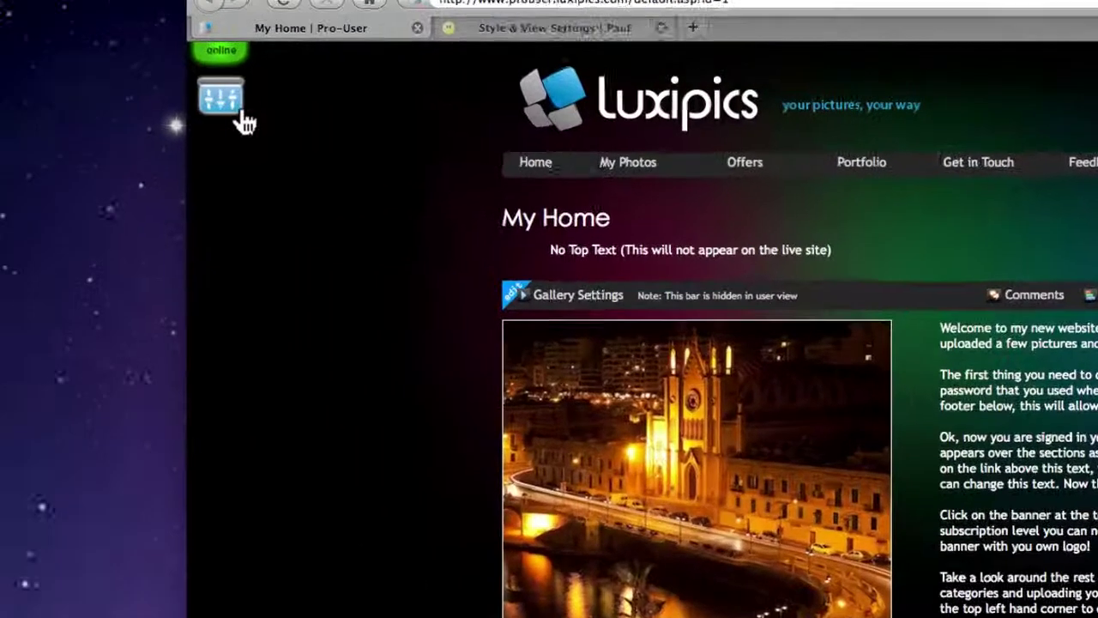
Step: Open the site's Style & View Settings page and look over its option sections
left_click(24, 99)
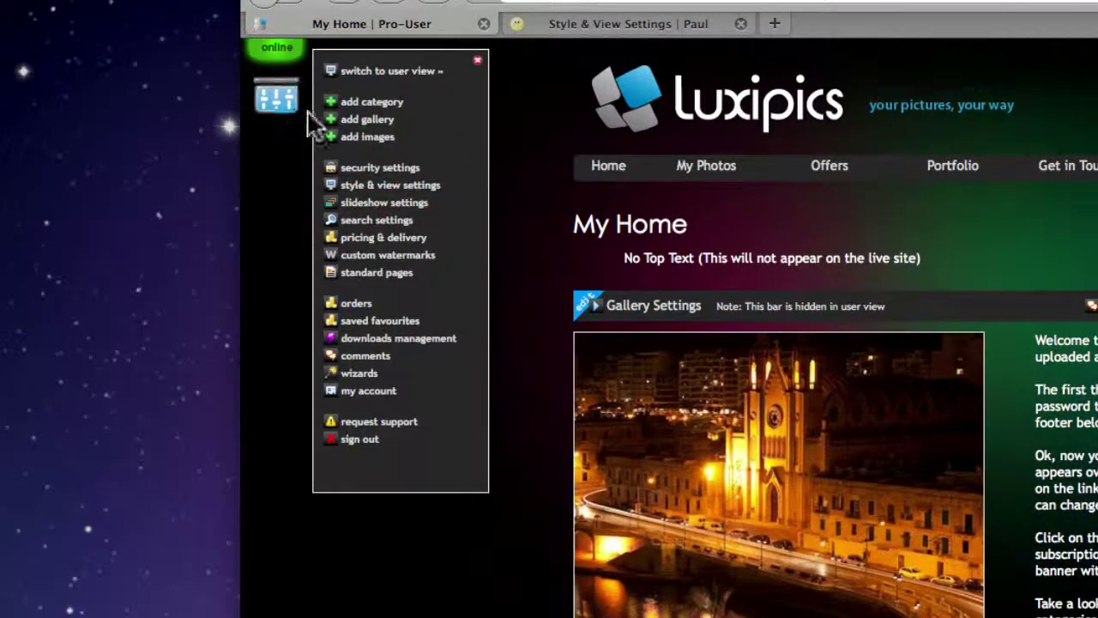
left_click(398, 187)
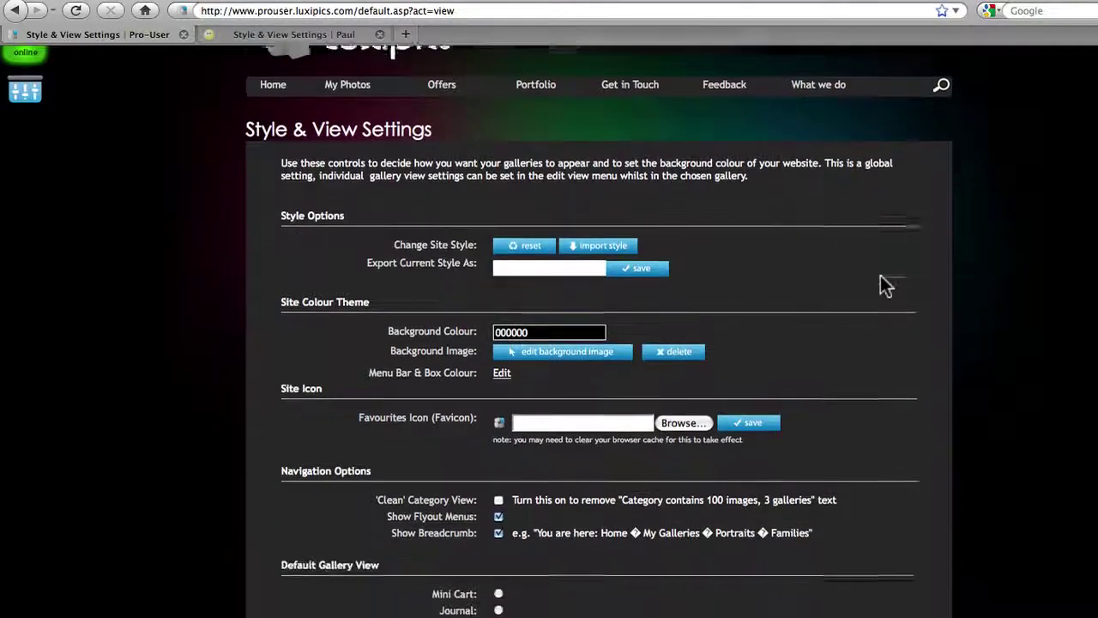
scroll(886, 286, "down", 12)
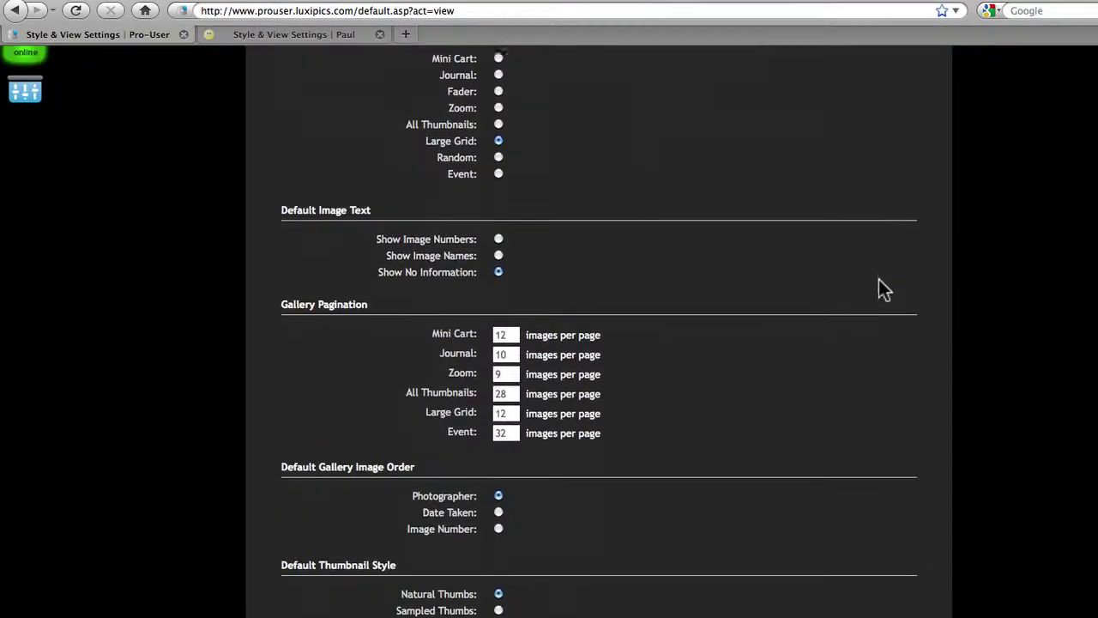
scroll(879, 279, "up", 8)
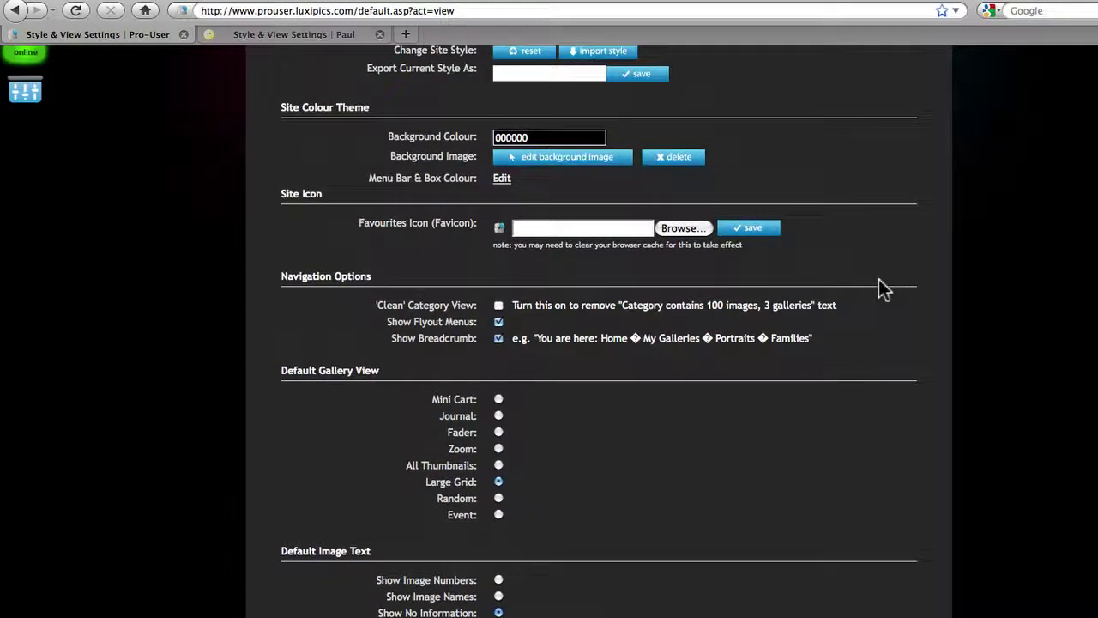
scroll(878, 279, "up", 4)
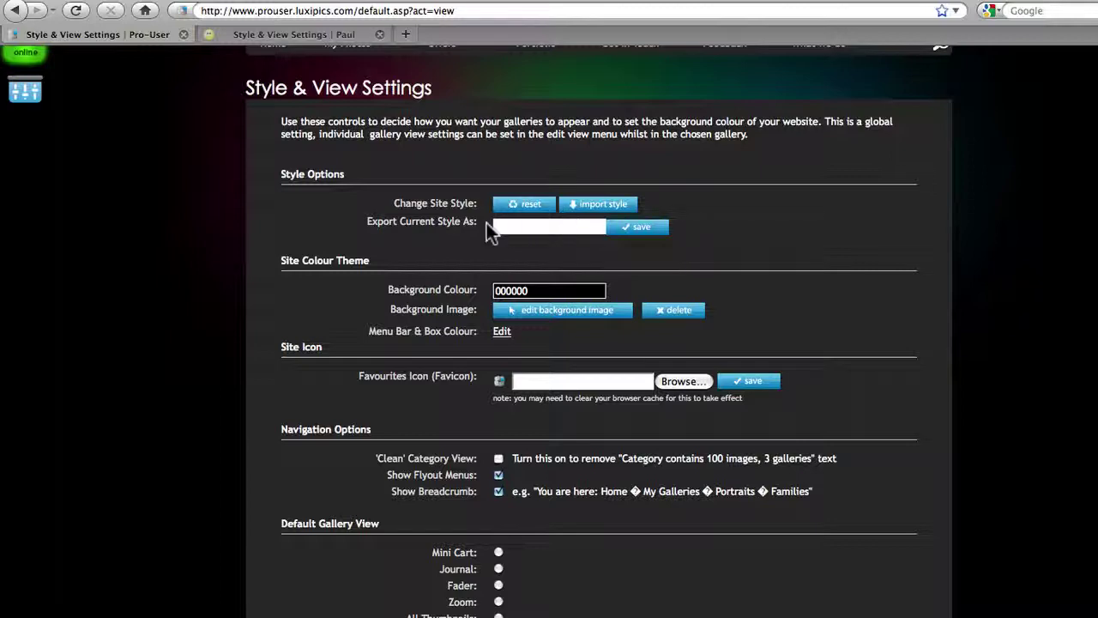
Step: Open the background colour palette under Site Colour Theme and close it without picking a colour
left_click(530, 227)
scroll(725, 241, "down", 1)
scroll(726, 240, "up", 2)
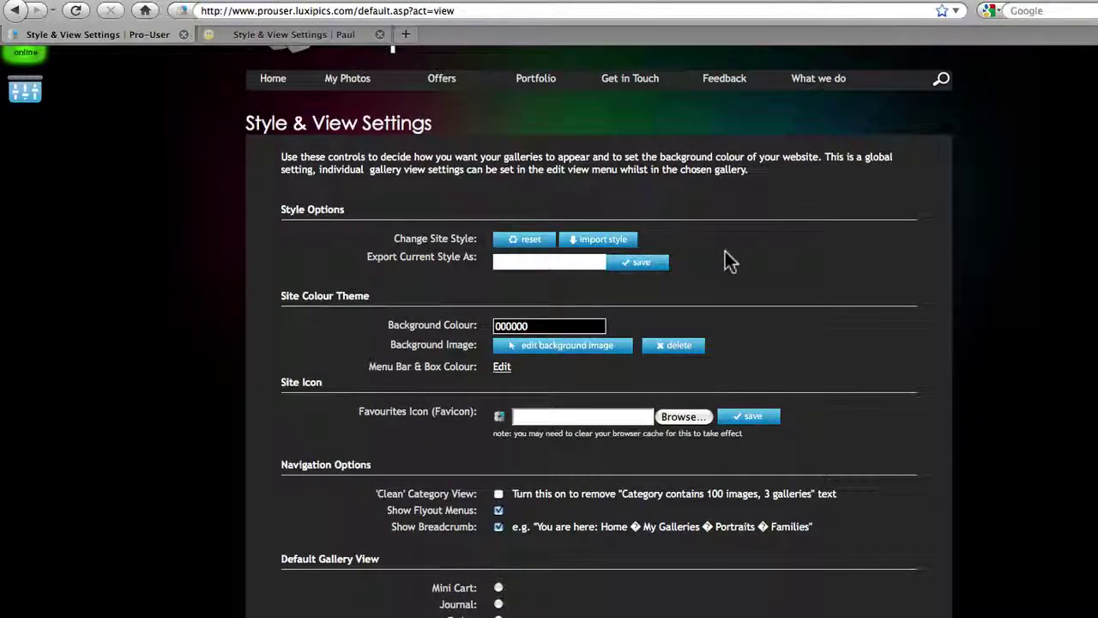
scroll(725, 252, "down", 1)
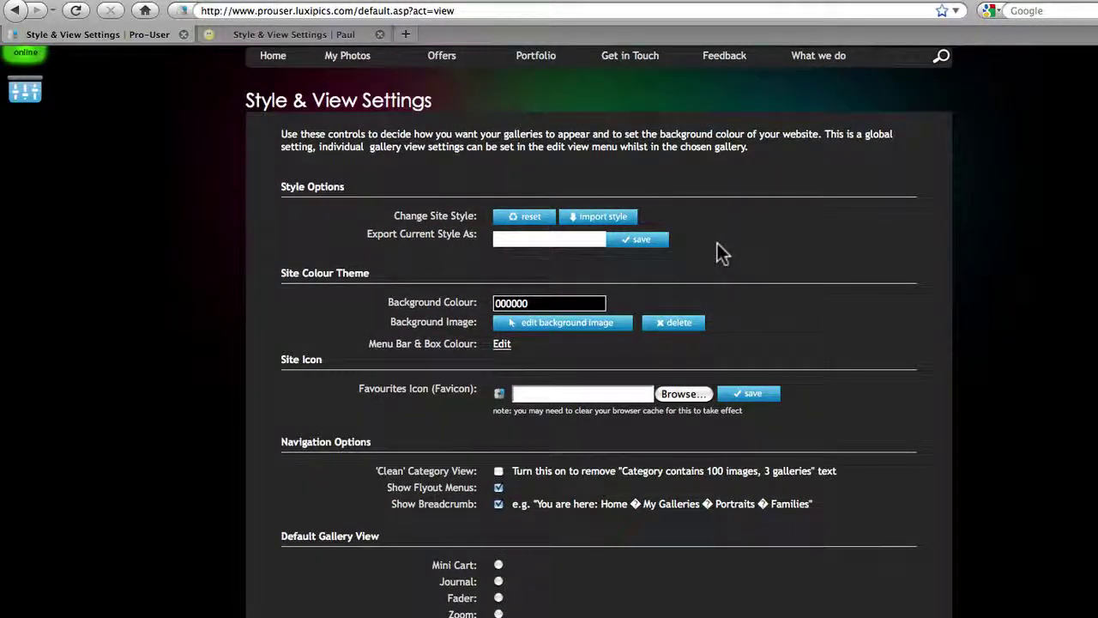
scroll(717, 243, "down", 1)
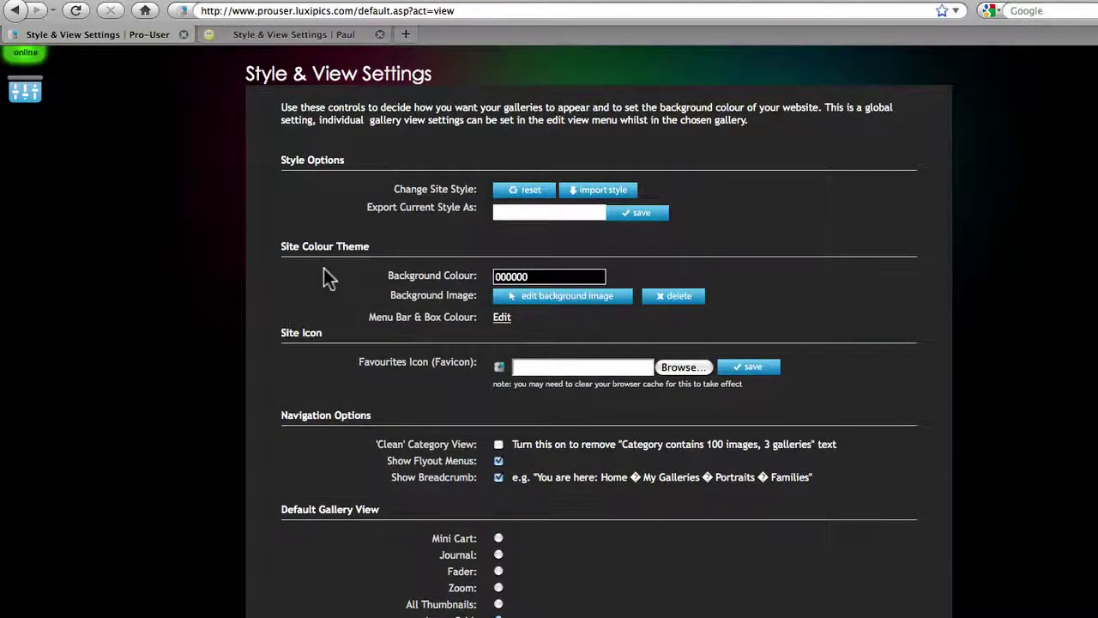
scroll(329, 278, "down", 1)
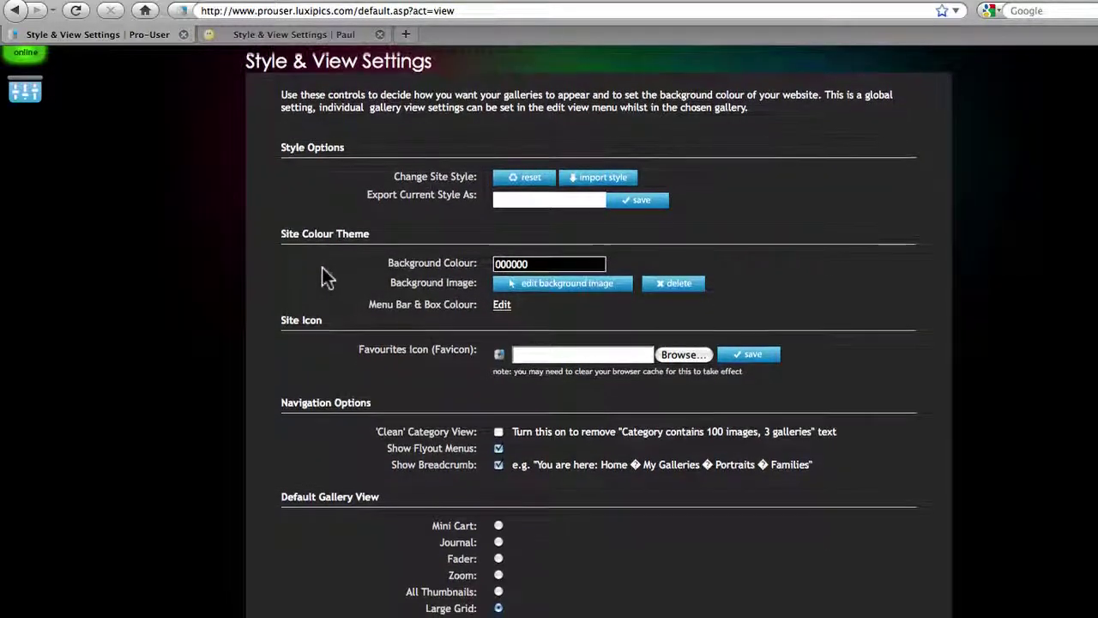
left_click(554, 266)
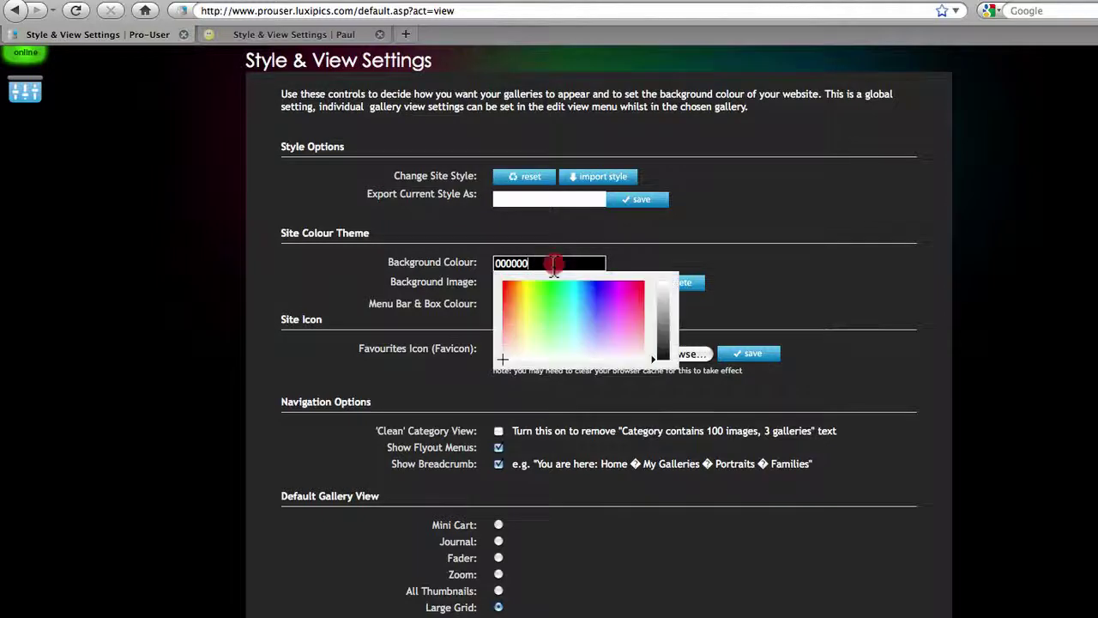
mouse_move(657, 365)
left_mouse_down()
mouse_move(655, 319)
mouse_move(655, 361)
left_mouse_up()
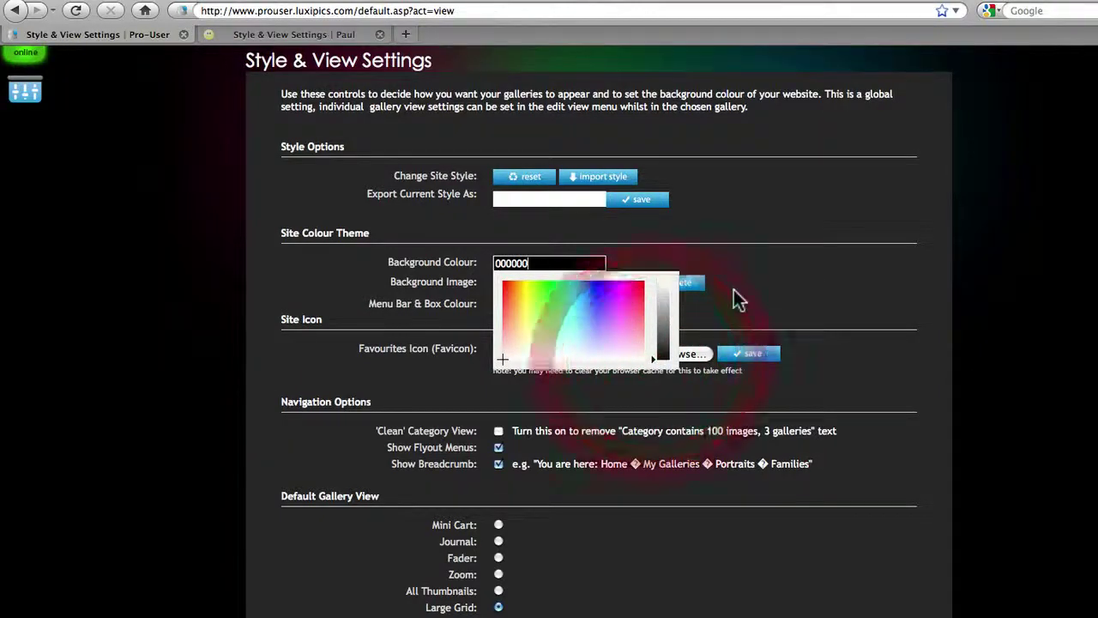
left_click(734, 292)
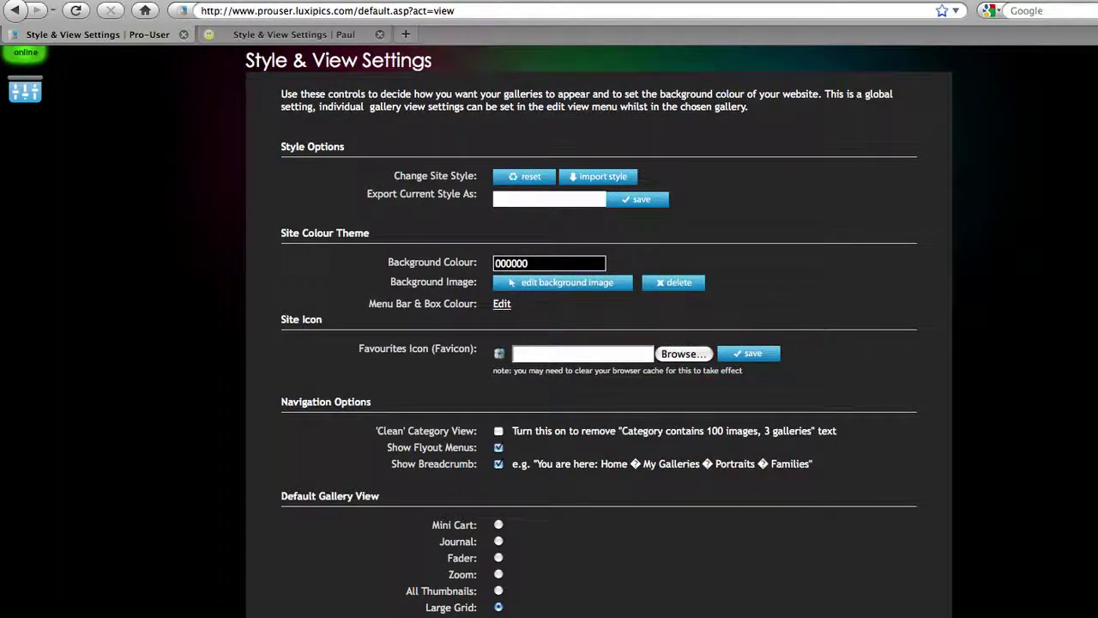
Step: Examine the repeat choices for the background image and cancel without changing them
left_click(560, 283)
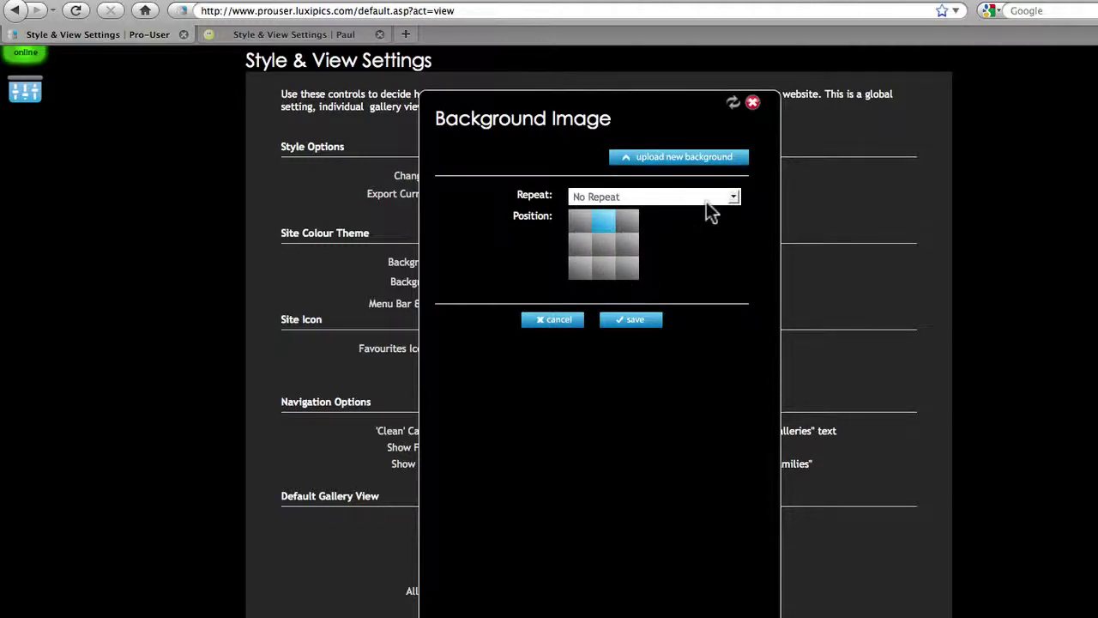
left_click(729, 197)
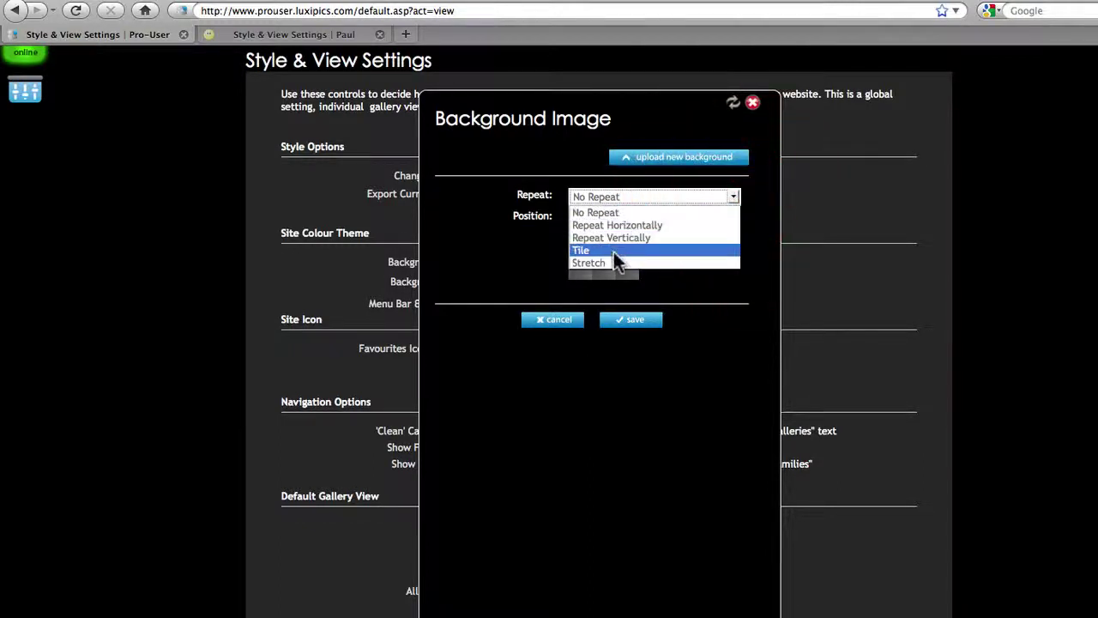
left_click(681, 278)
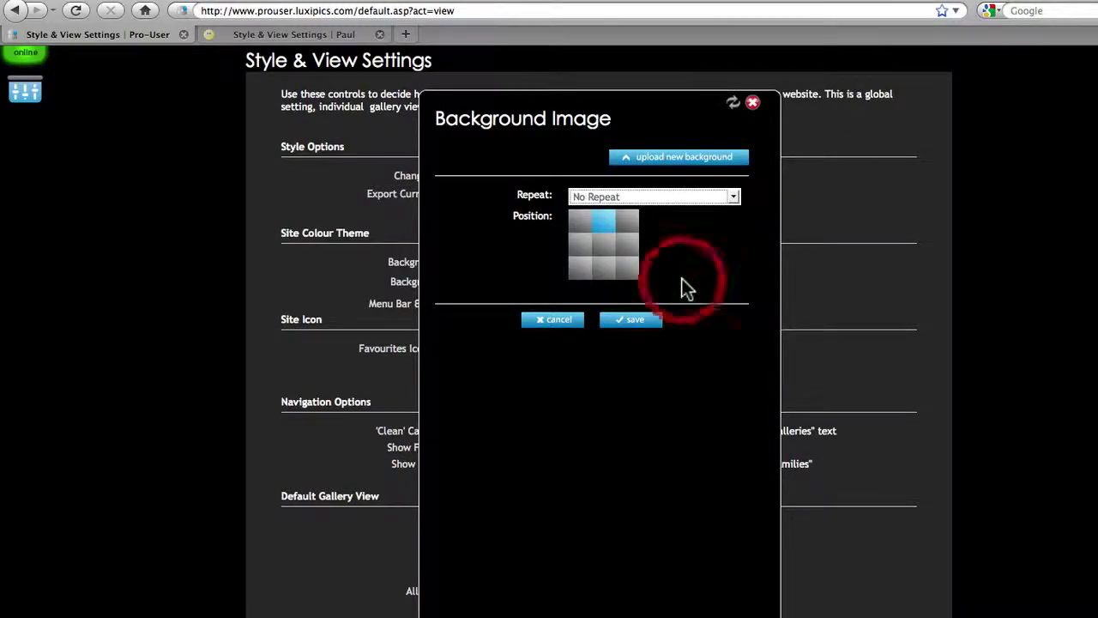
left_click(560, 321)
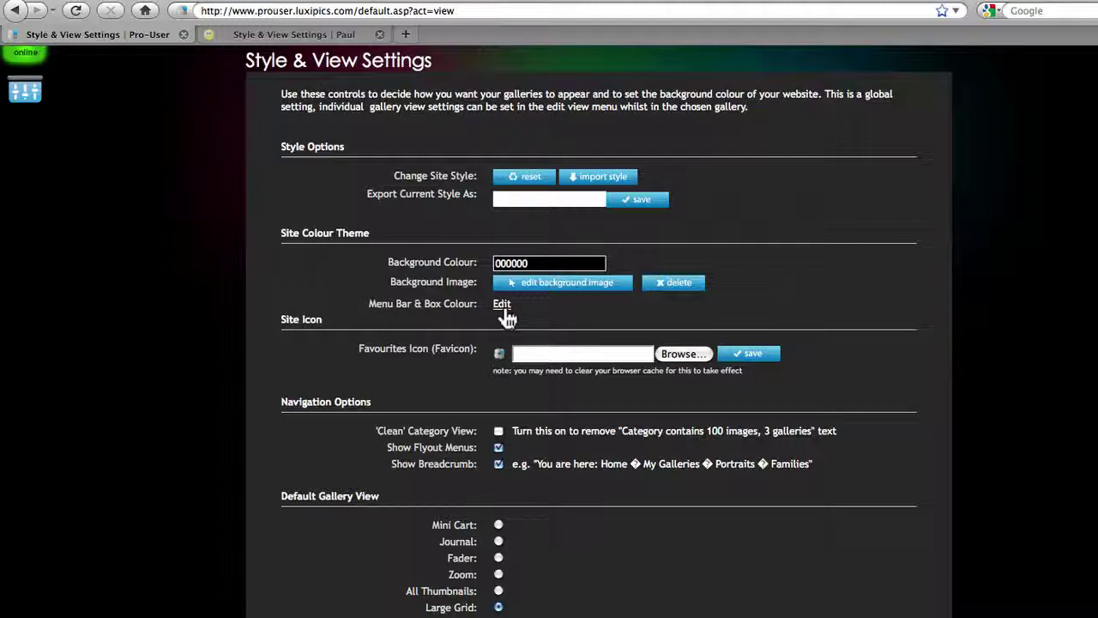
Step: Turn on 'Clean' Category View in the Navigation Options
scroll(549, 321, "up", 2)
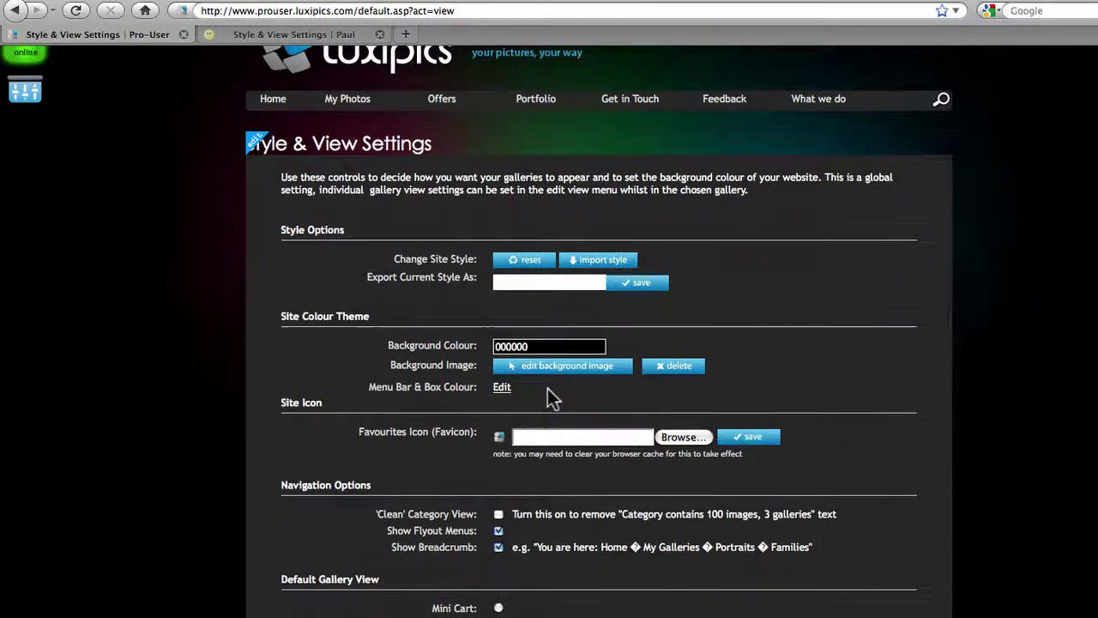
scroll(550, 394, "down", 2)
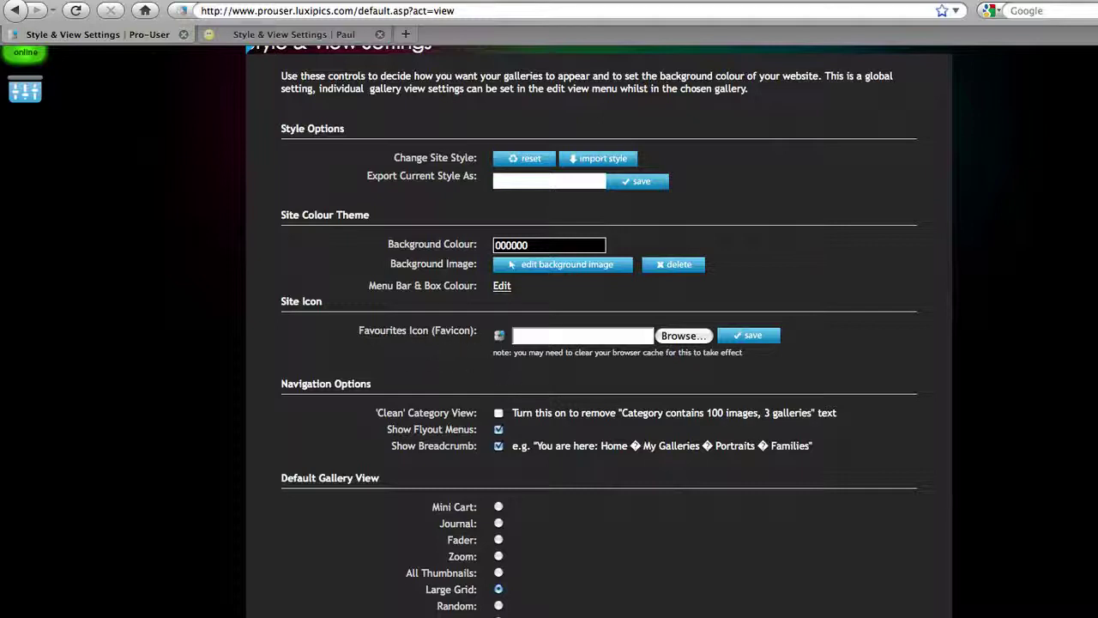
scroll(549, 400, "up", 1)
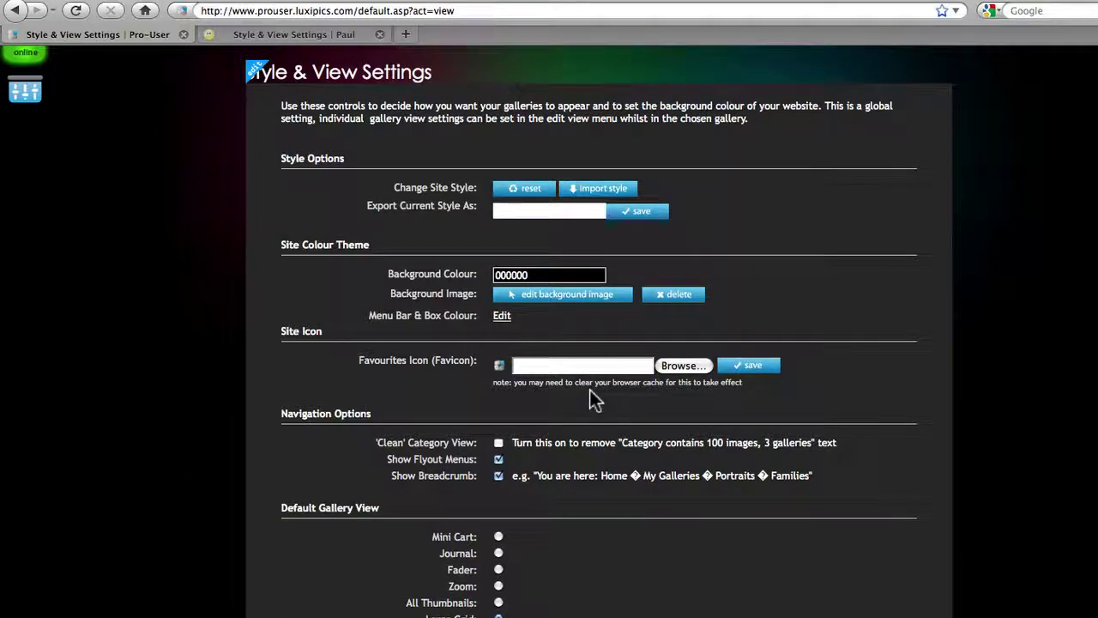
scroll(592, 420, "down", 4)
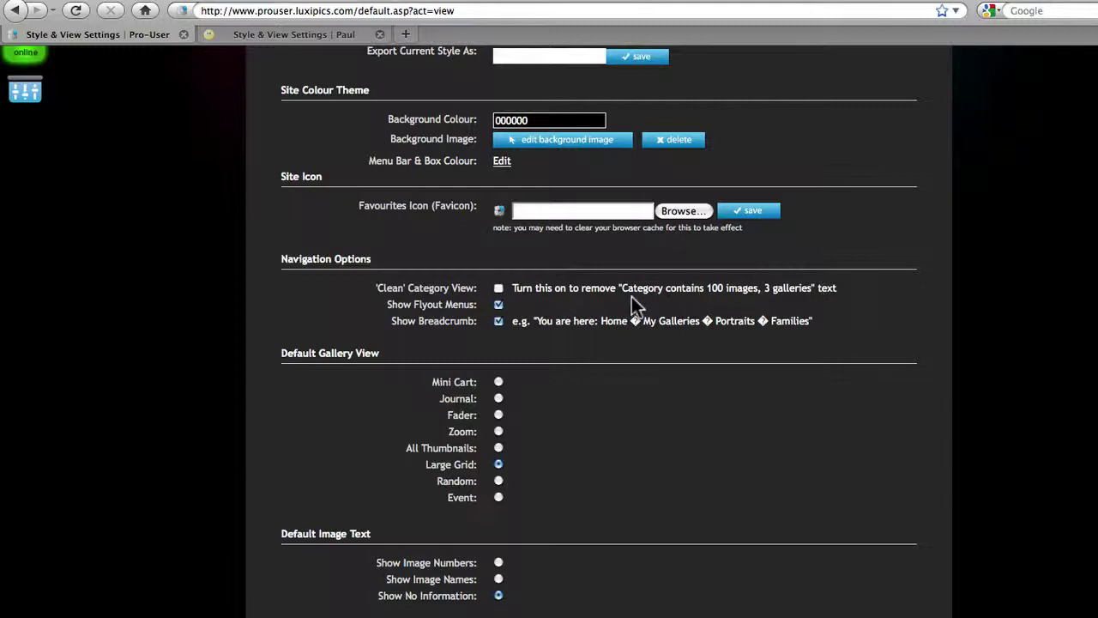
left_click(499, 290)
Step: Set the Default Image Text to Show Image Numbers
scroll(642, 346, "up", 1)
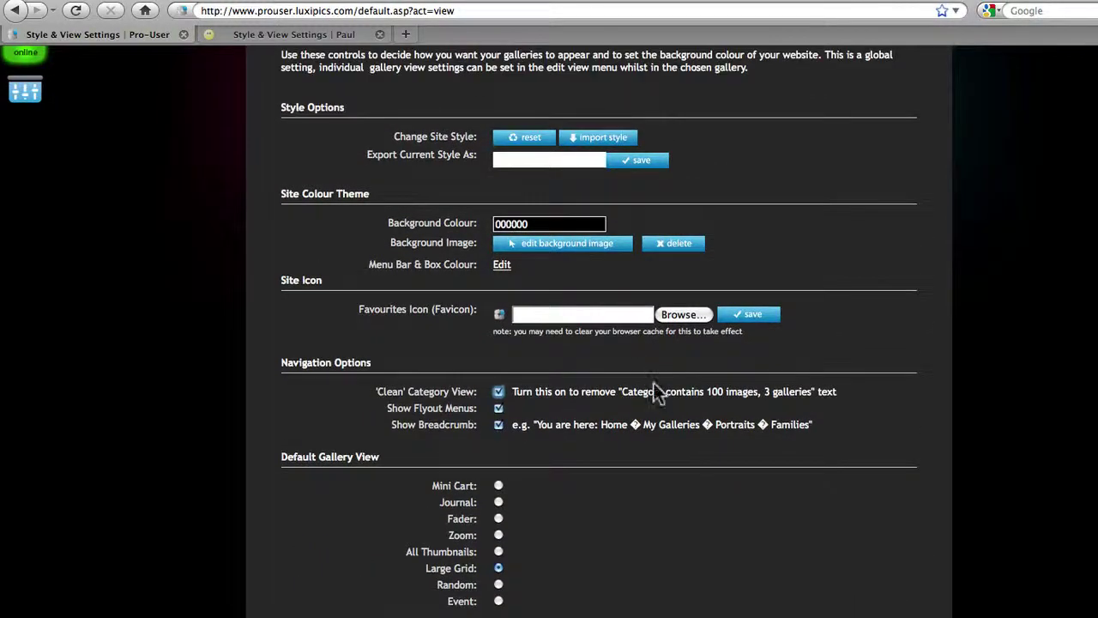
scroll(653, 382, "up", 3)
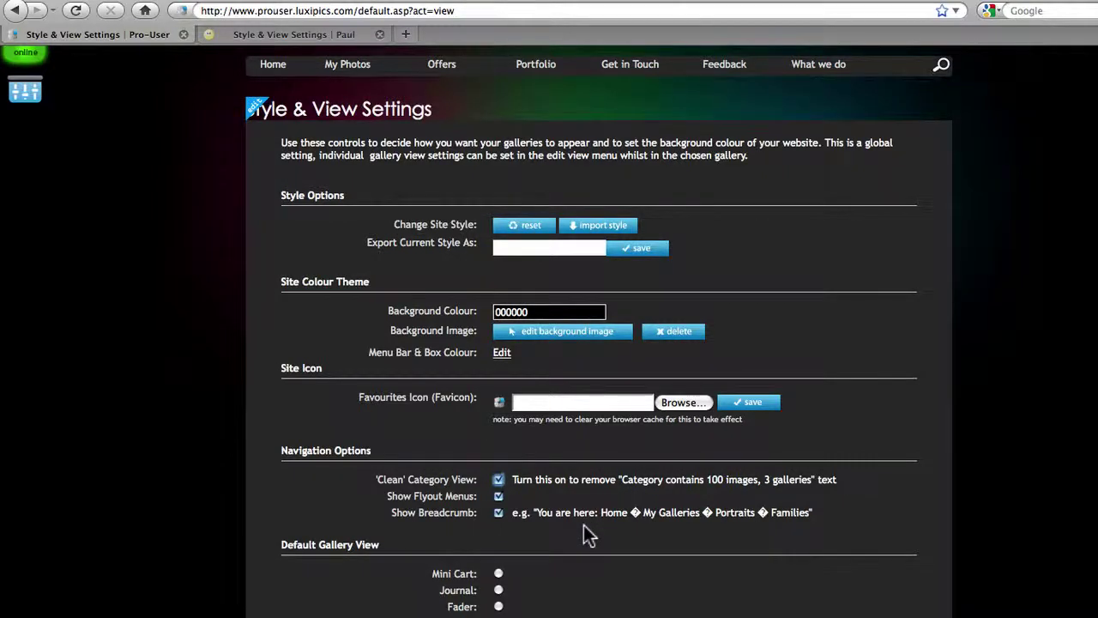
scroll(584, 525, "down", 2)
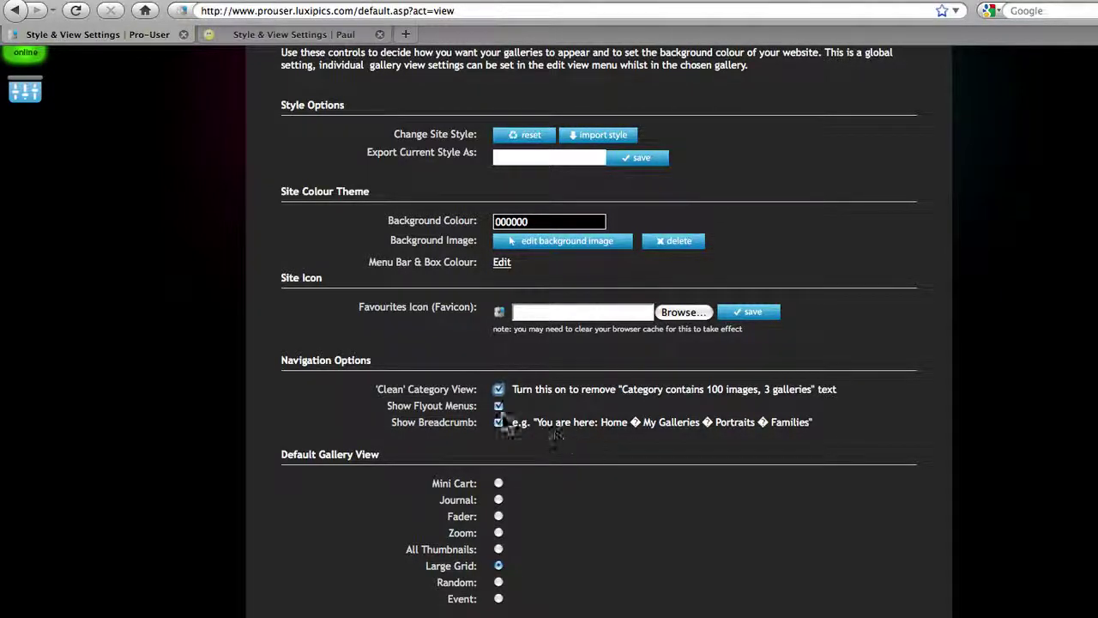
scroll(549, 466, "down", 2)
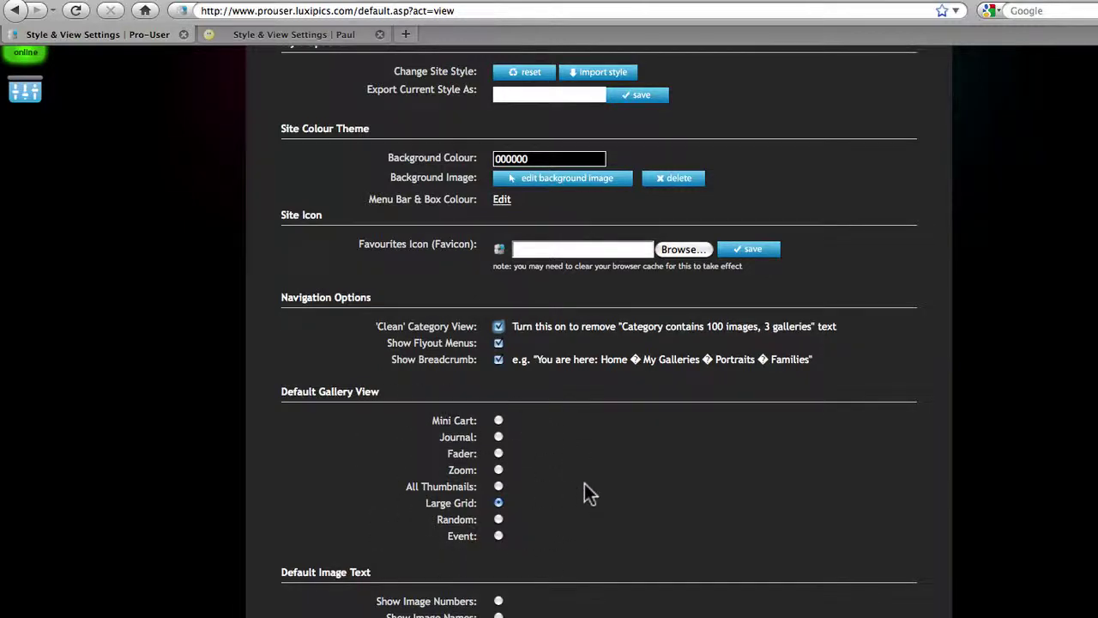
scroll(589, 480, "down", 2)
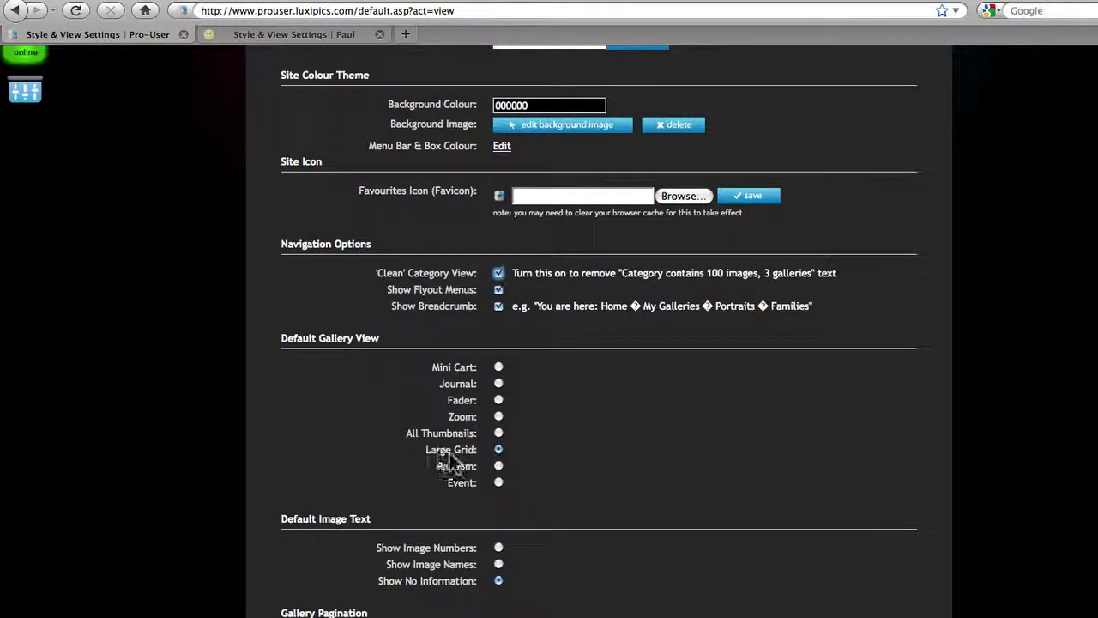
scroll(578, 451, "down", 1)
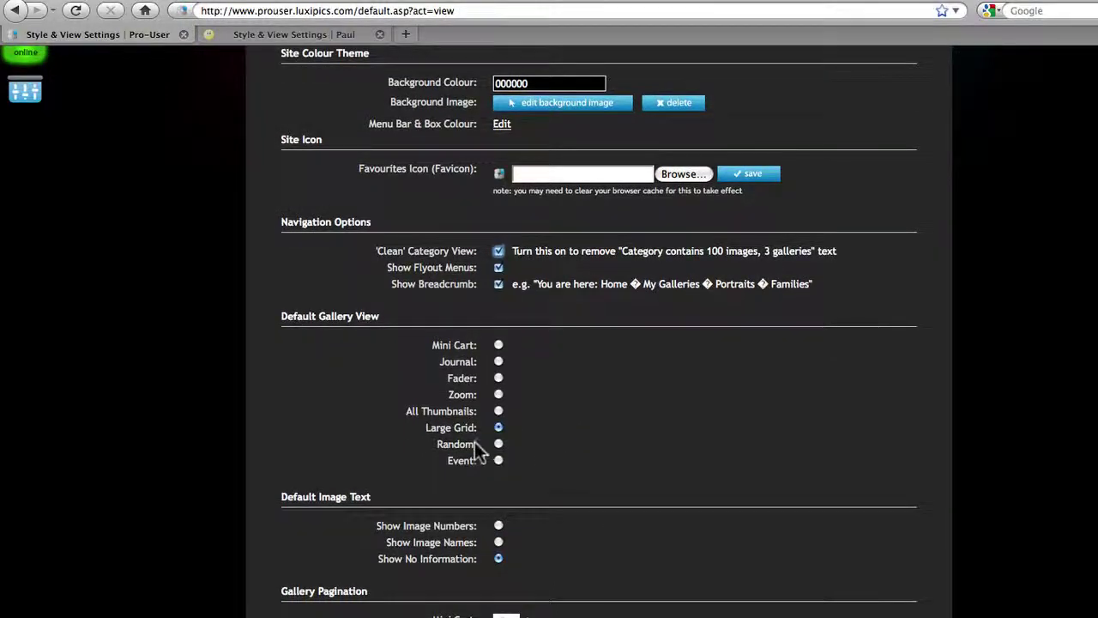
scroll(553, 429, "down", 4)
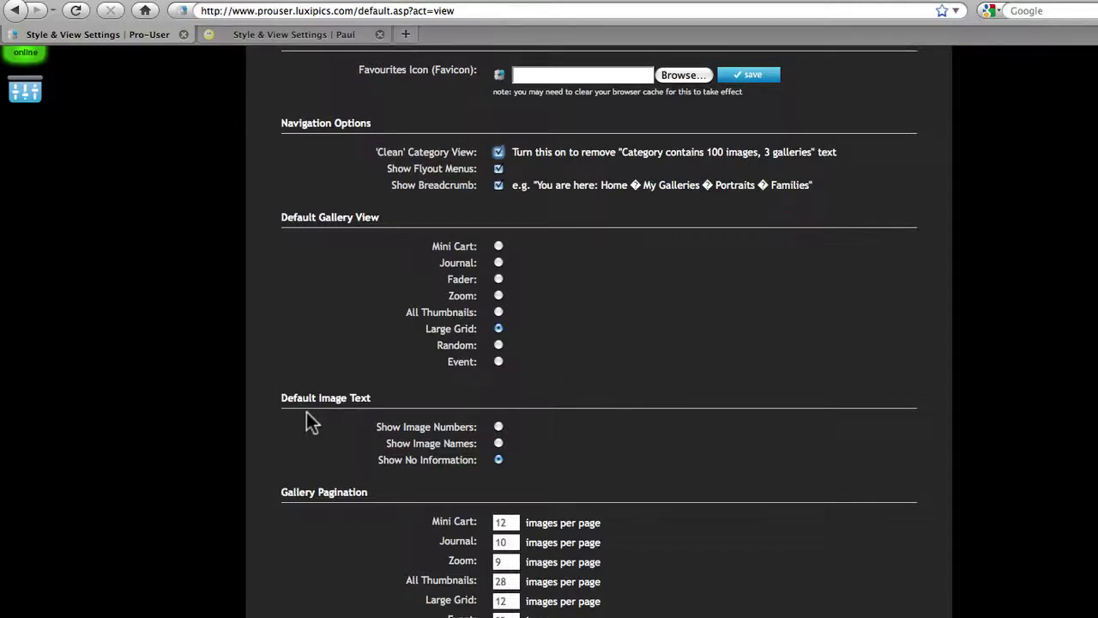
left_click(499, 426)
Step: Set the Event gallery pagination to 32 images per page
scroll(652, 442, "down", 2)
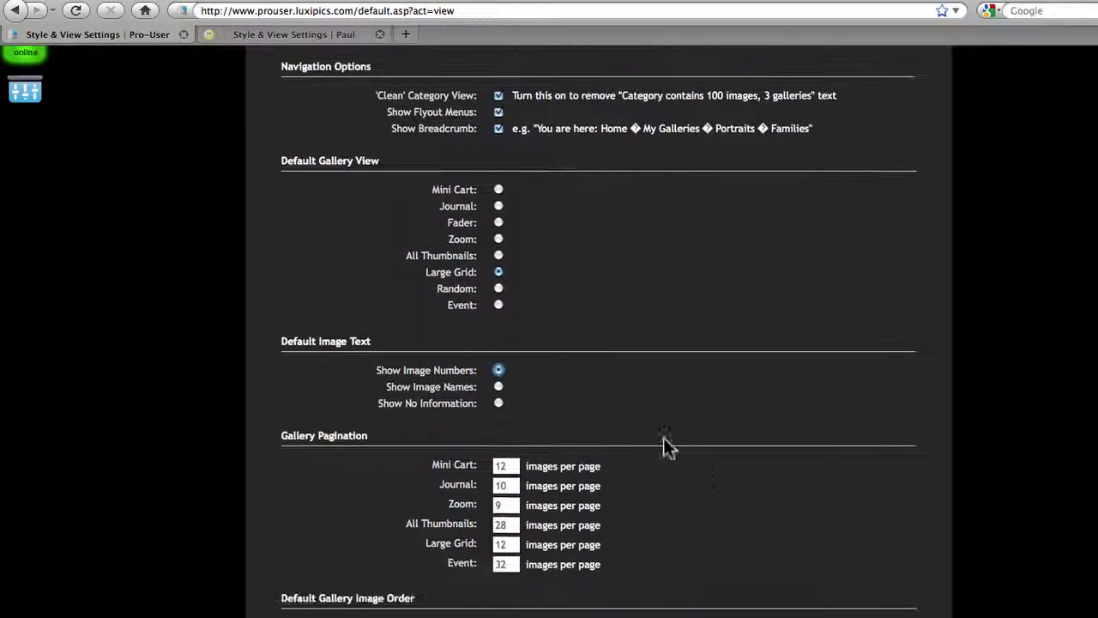
scroll(687, 477, "down", 2)
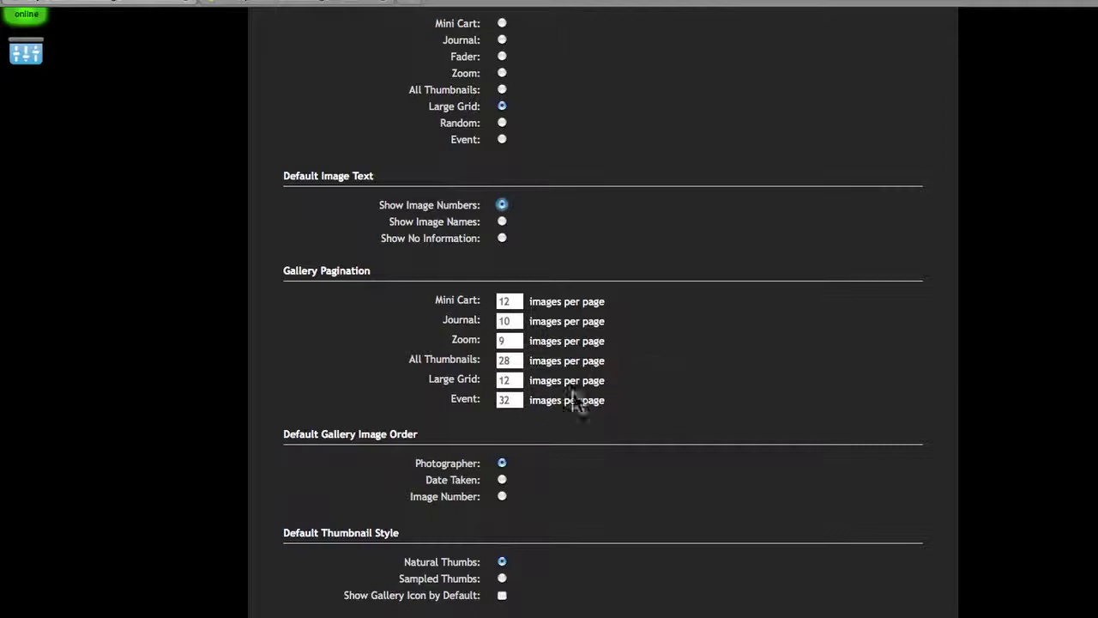
double_click(505, 400)
type("32")
scroll(608, 335, "down", 1)
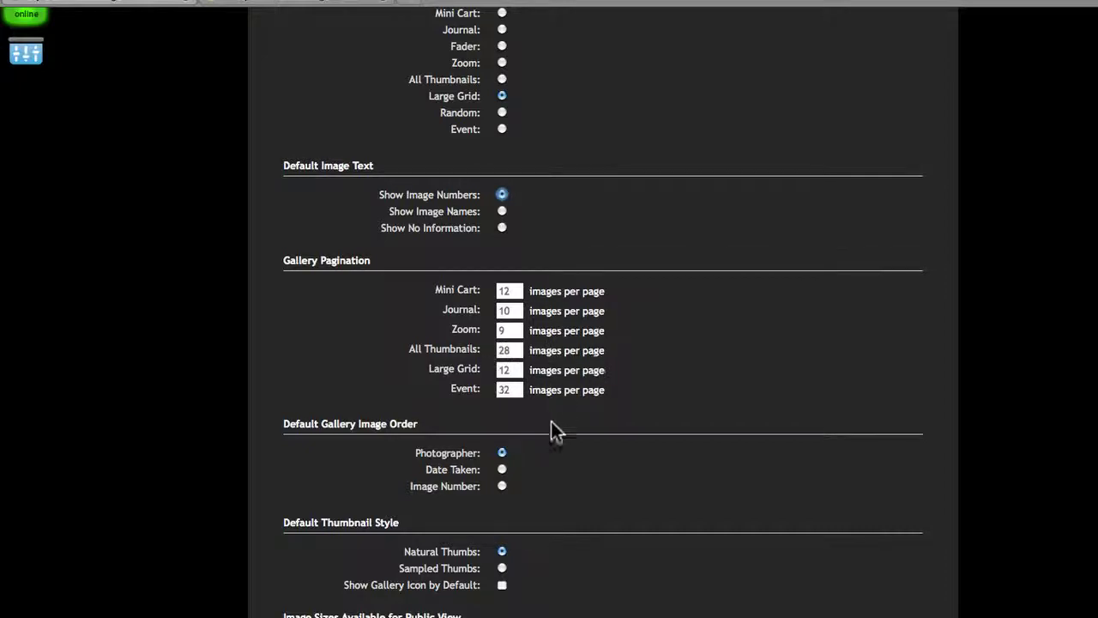
Step: Try the Image Number, Date Taken and Photographer options for Default Gallery Image Order and settle on Image Number
scroll(680, 311, "down", 1)
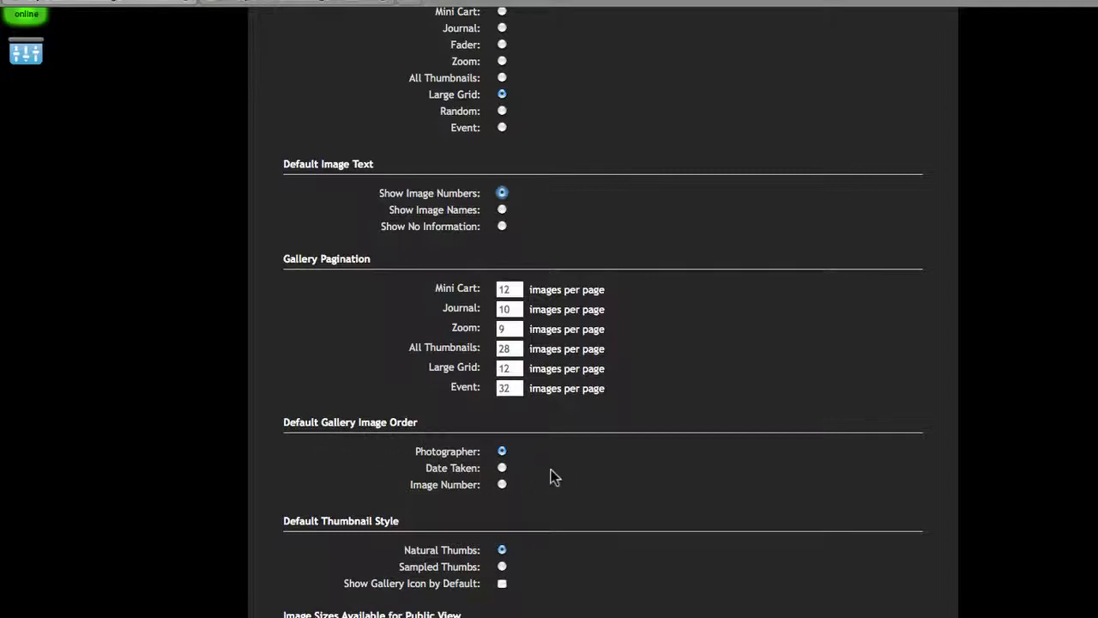
left_click(504, 485)
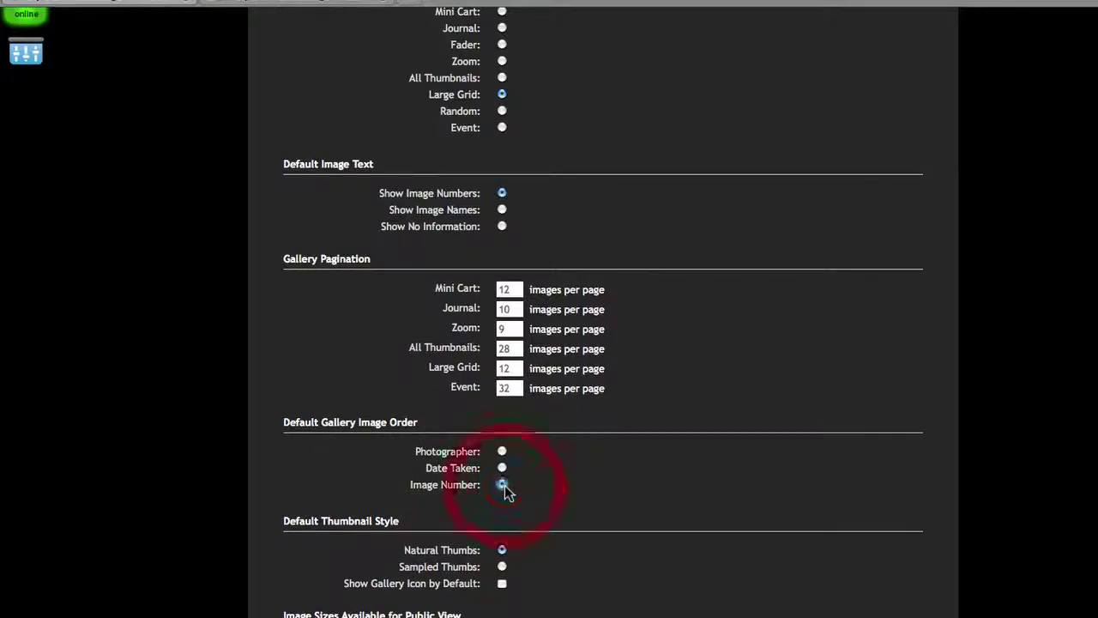
left_click(503, 468)
left_click(503, 452)
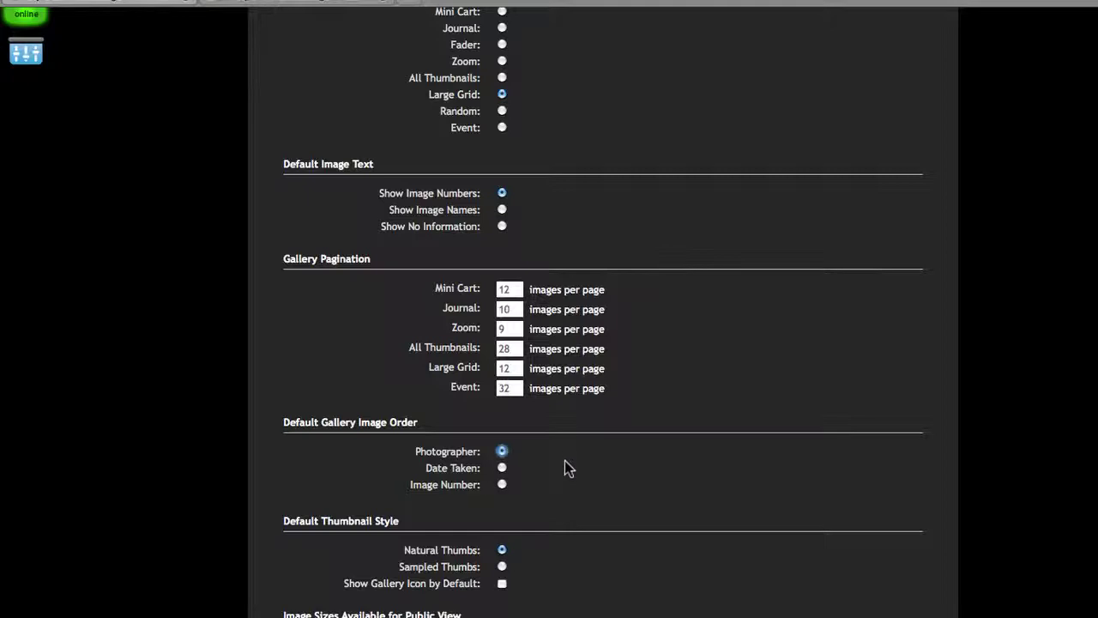
left_click(502, 485)
Step: Try Sampled Thumbs, return the default thumbnail style to Natural Thumbs, and enable Show Gallery Icon by Default
left_click(502, 566)
left_click(503, 551)
left_click(503, 584)
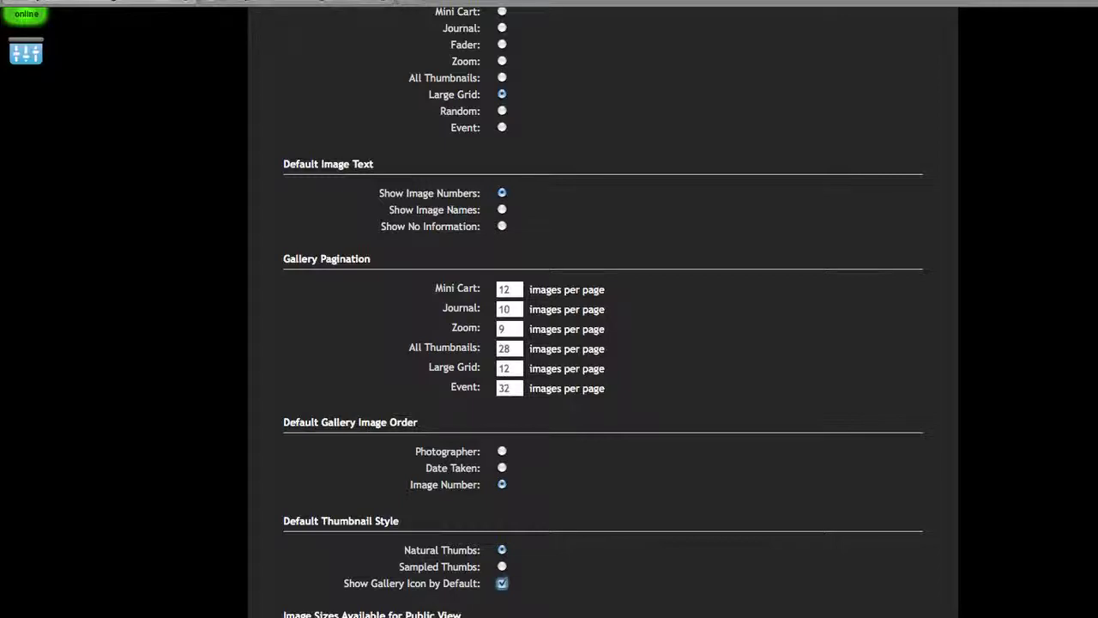
scroll(257, 25, "up", 6)
scroll(254, 24, "down", 6)
scroll(601, 309, "up", 7)
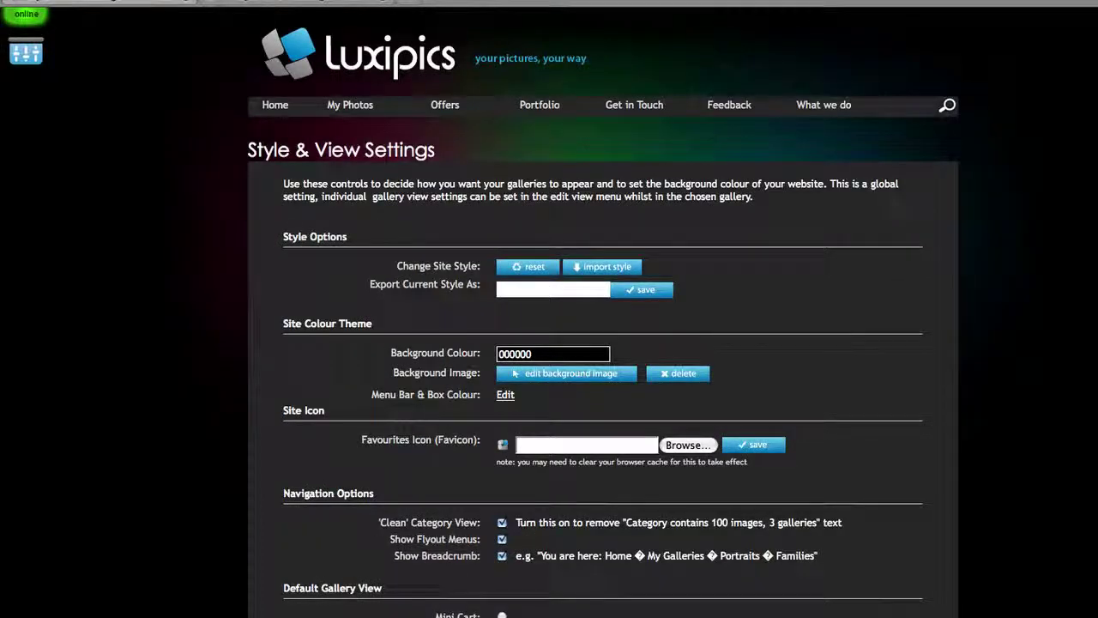
scroll(604, 312, "down", 1)
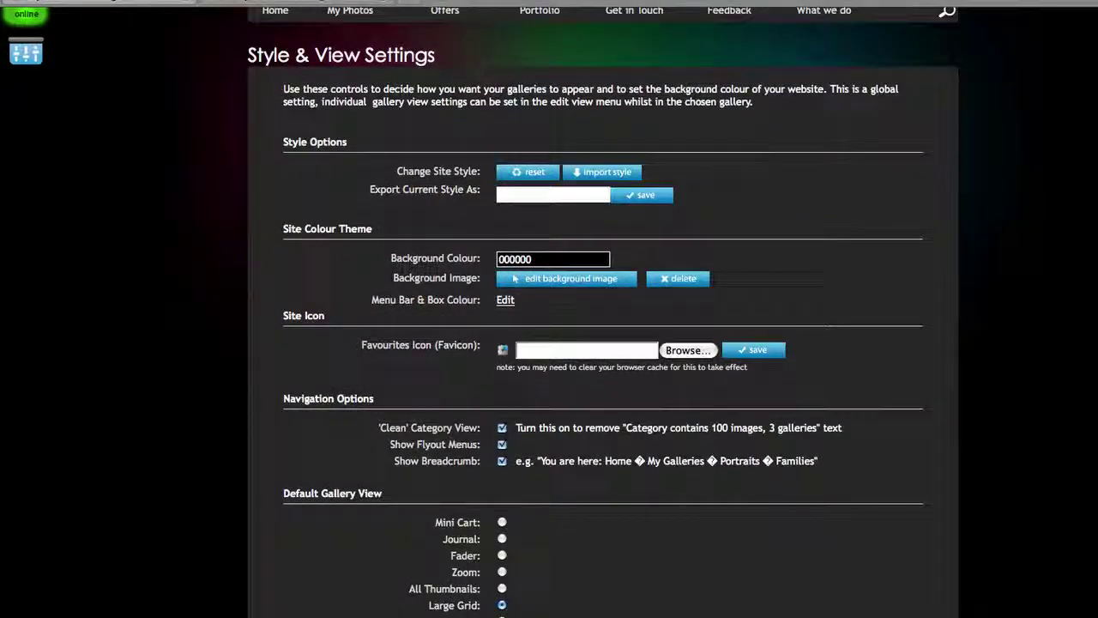